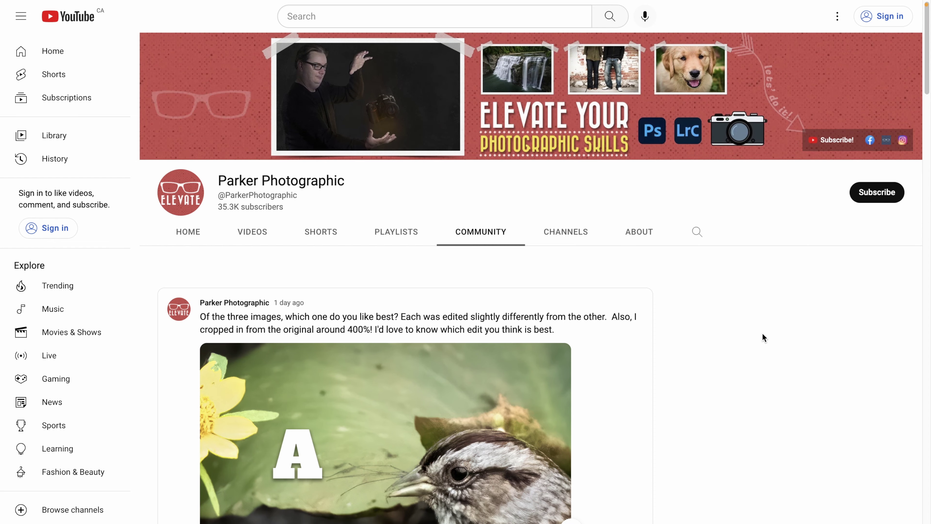
Look through the bird-edit comparison post on the YouTube channel's community page.
scroll(763, 333, down, 3)
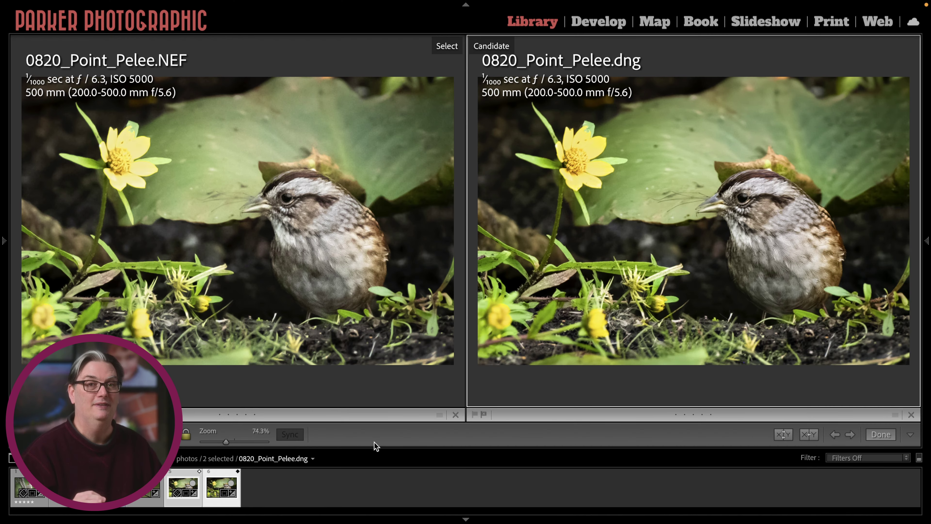
Compare 0820_Point_Pelee.NEF with its DNG version at 197% magnification and check how tightly the NEF is cropped.
click(302, 163)
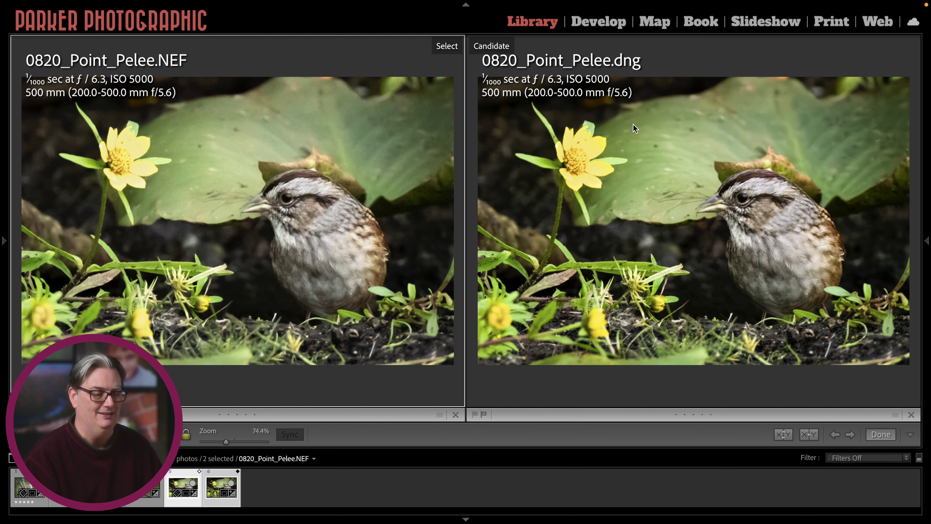
click(749, 210)
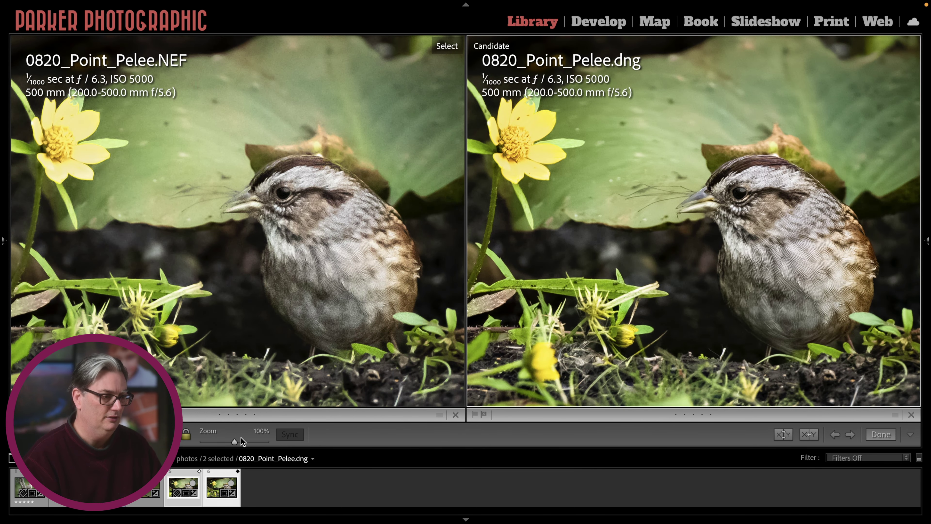
drag(234, 444, 242, 443)
drag(627, 257, 568, 261)
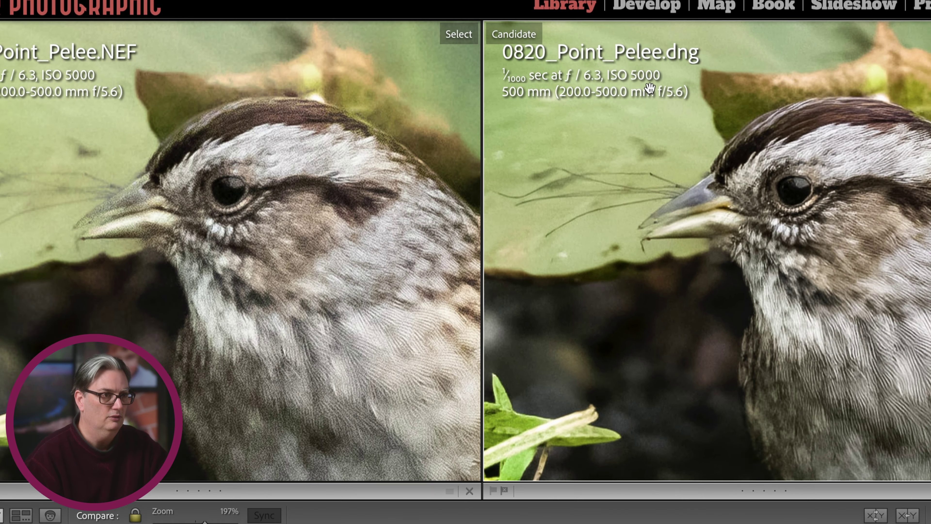
key(r)
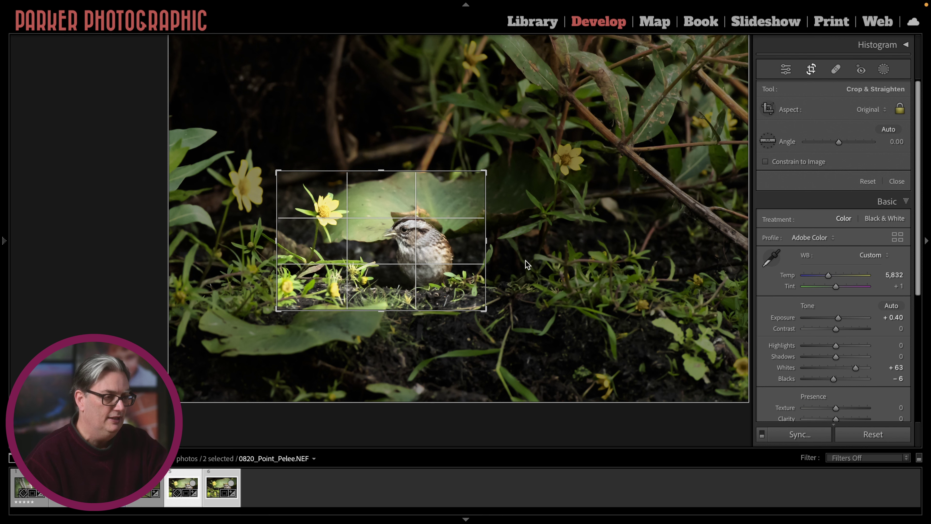
key(c)
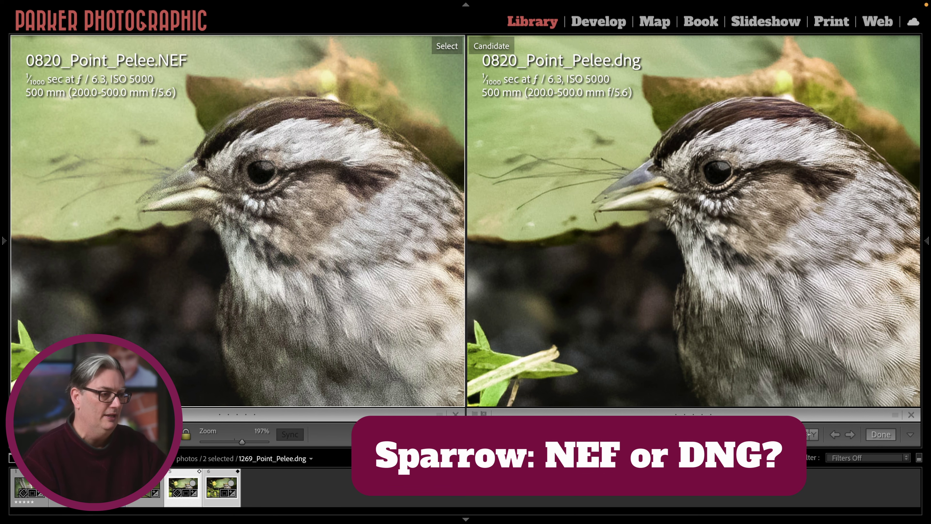
Compare 1269_Point_Pelee.NEF with its DNG version, repositioning the DNG and reducing its magnification to 69.9%.
click(107, 488)
super+click(144, 488)
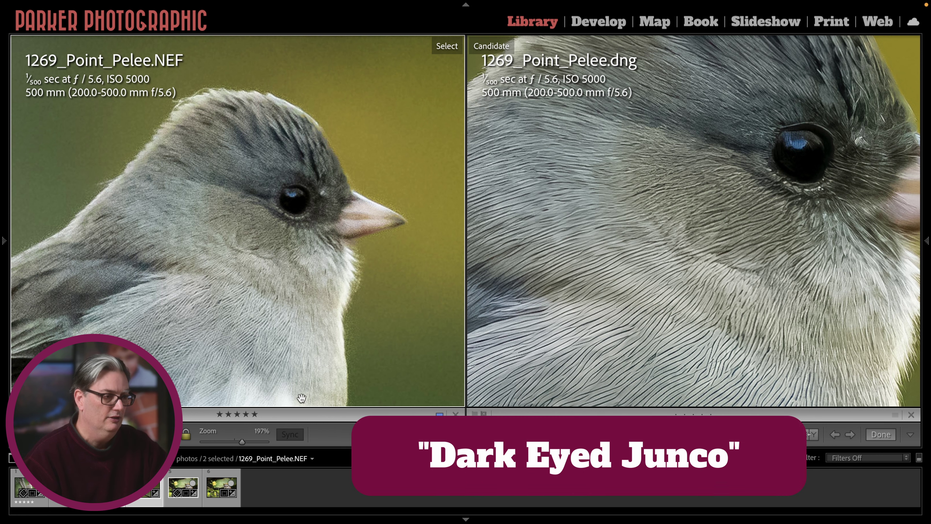
drag(727, 253, 701, 274)
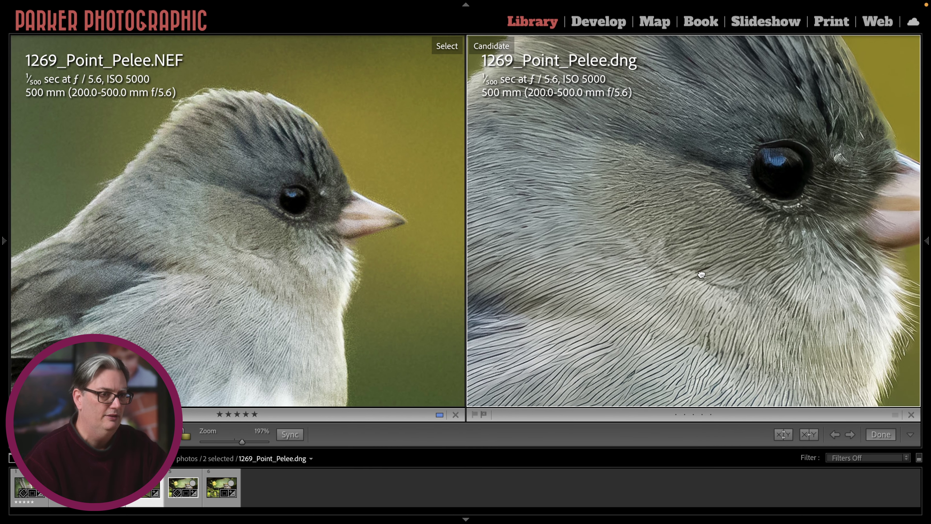
drag(241, 441, 224, 443)
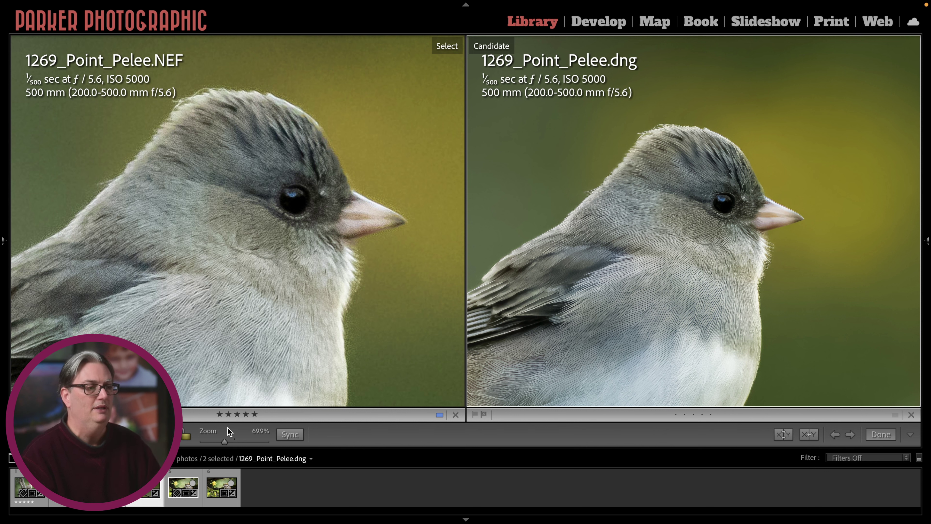
Match the junco's size across the comparison, with the NEF at 149.7% and the DNG slightly enlarged.
click(265, 325)
click(238, 442)
drag(238, 443, 240, 443)
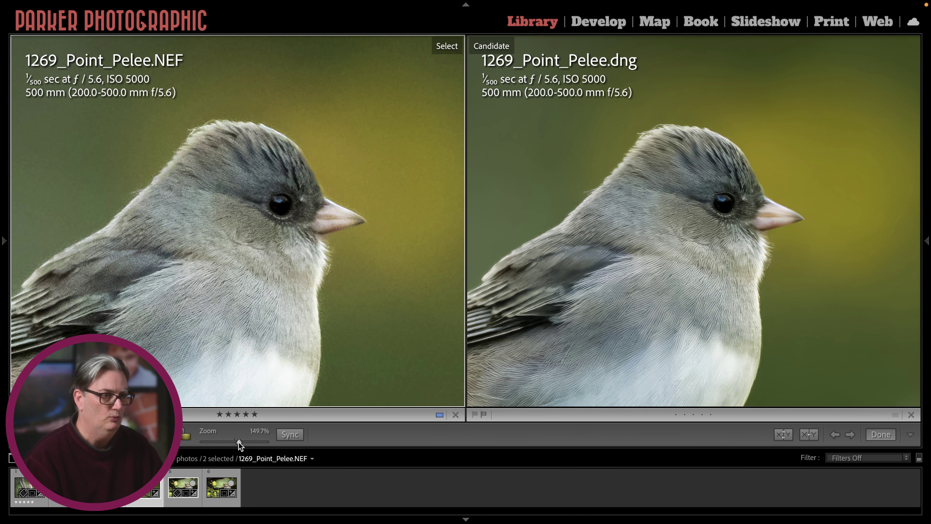
click(517, 358)
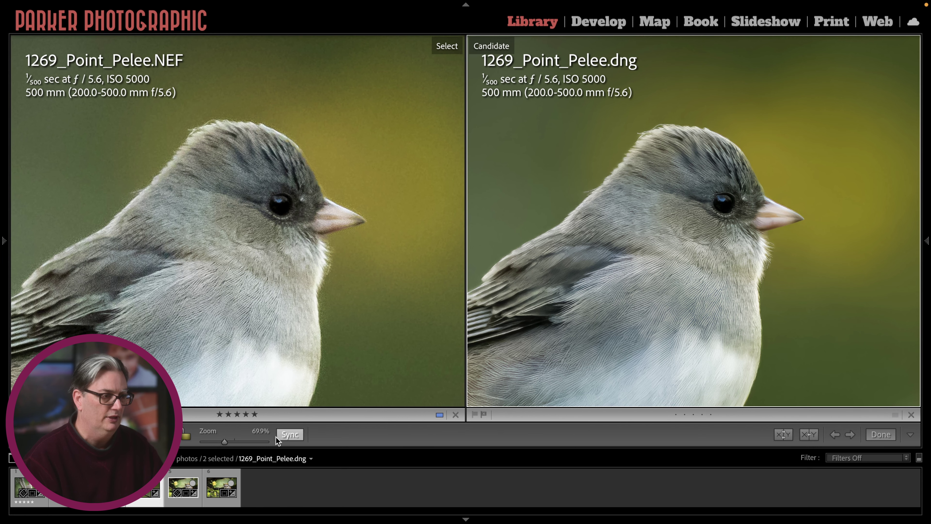
drag(224, 442, 226, 442)
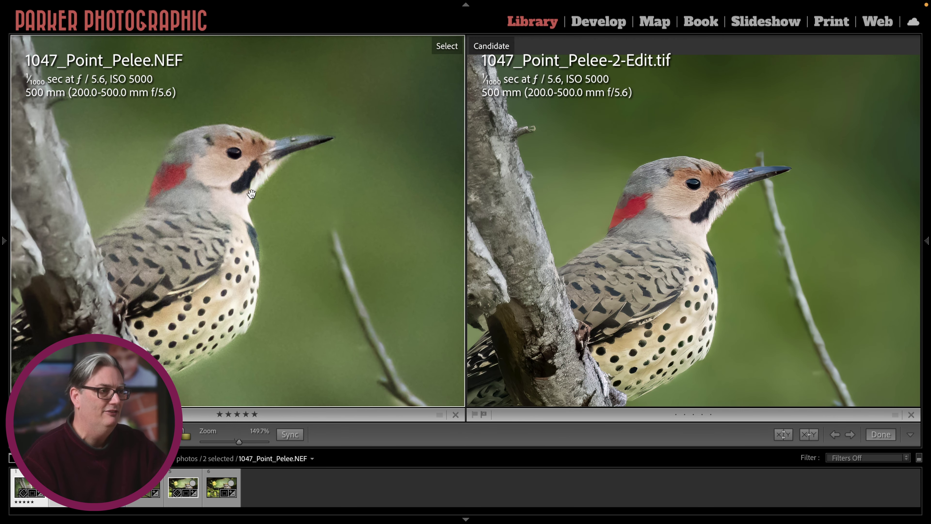
Compare 1047_Point_Pelee.NEF with 1047_Point_Pelee-2-Edit.tif in matching framing and check the NEF's crop within the full frame.
drag(266, 195, 361, 192)
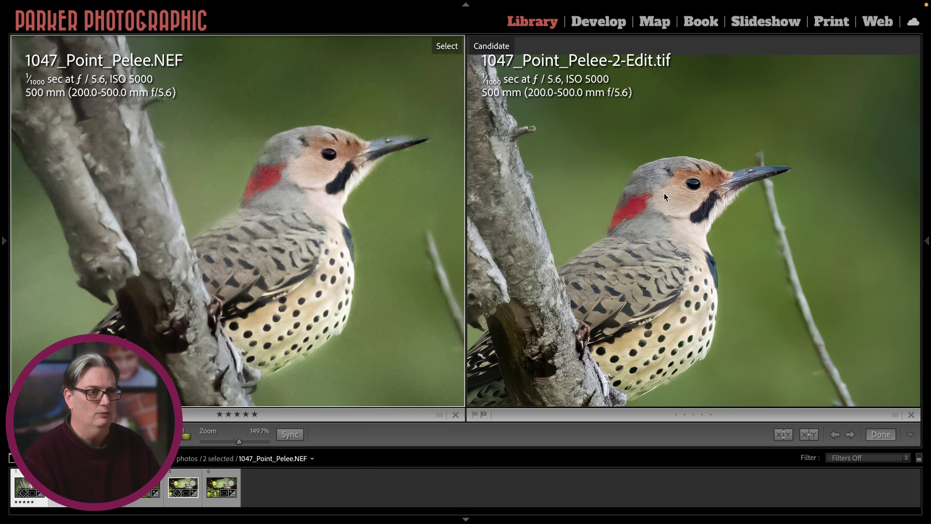
drag(664, 193, 704, 225)
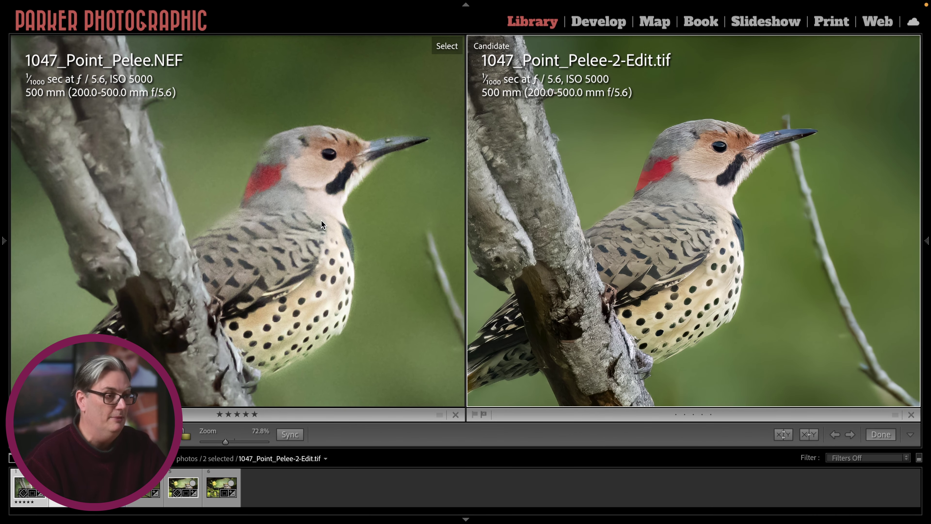
key(r)
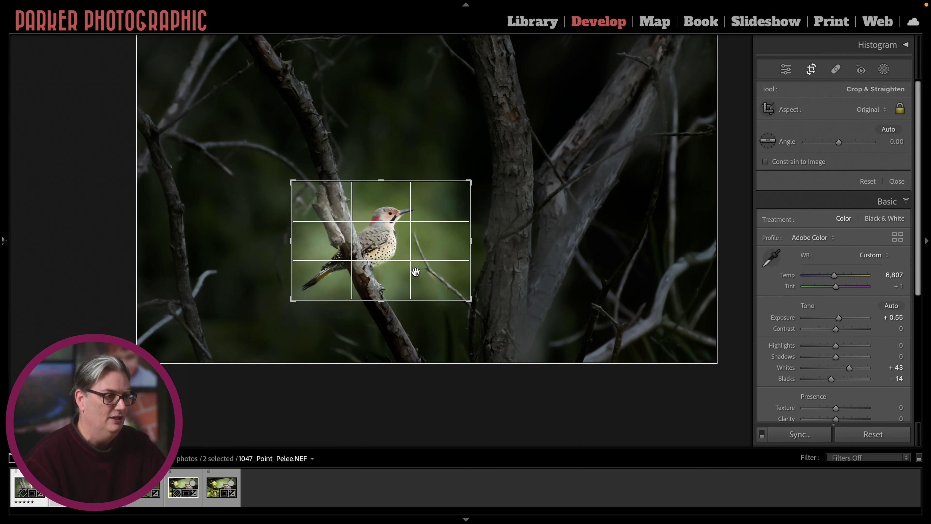
key(c)
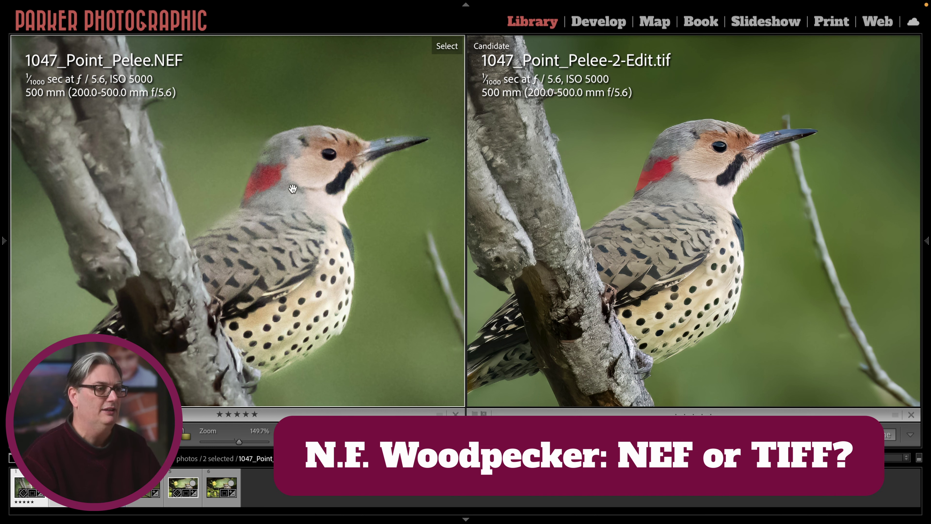
Open only 1047_Point_Pelee.NEF for developing and expand its Detail settings for sharpening and noise reduction.
key(d)
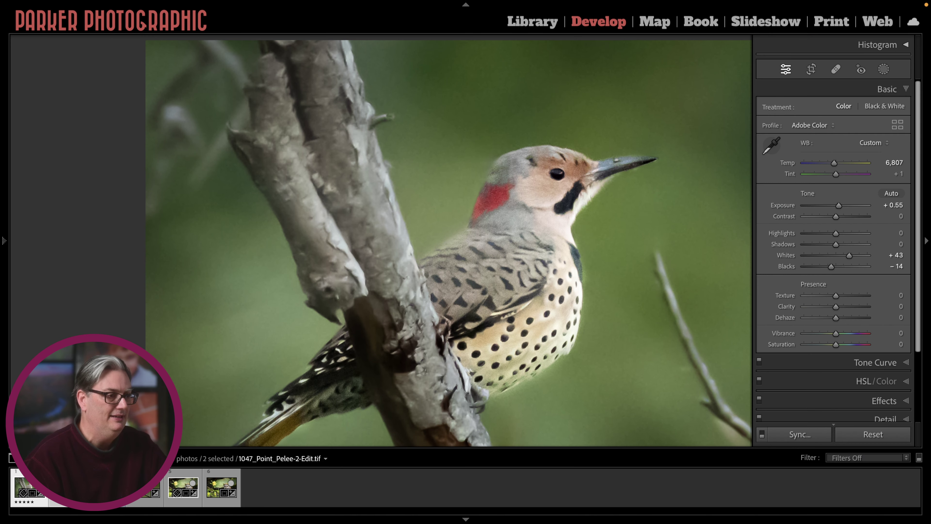
key(ctrl+shift+d)
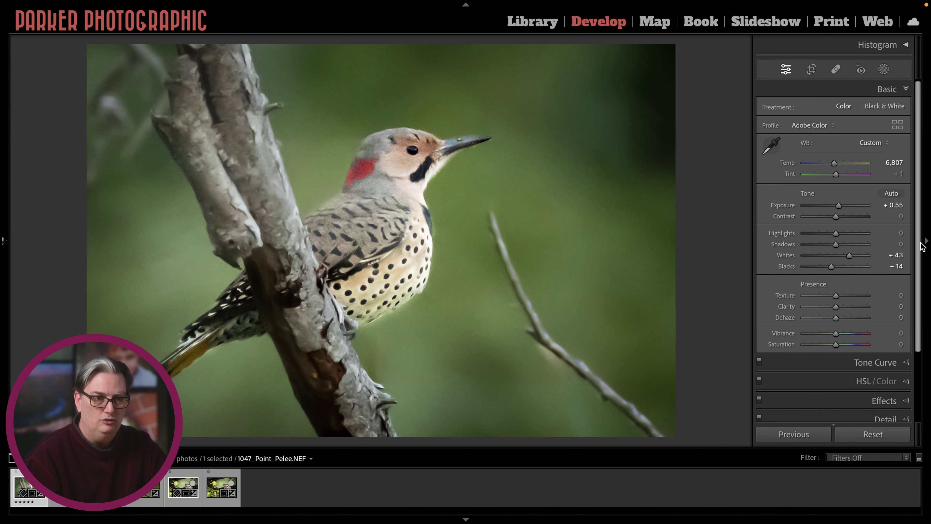
drag(923, 244, 923, 335)
click(883, 332)
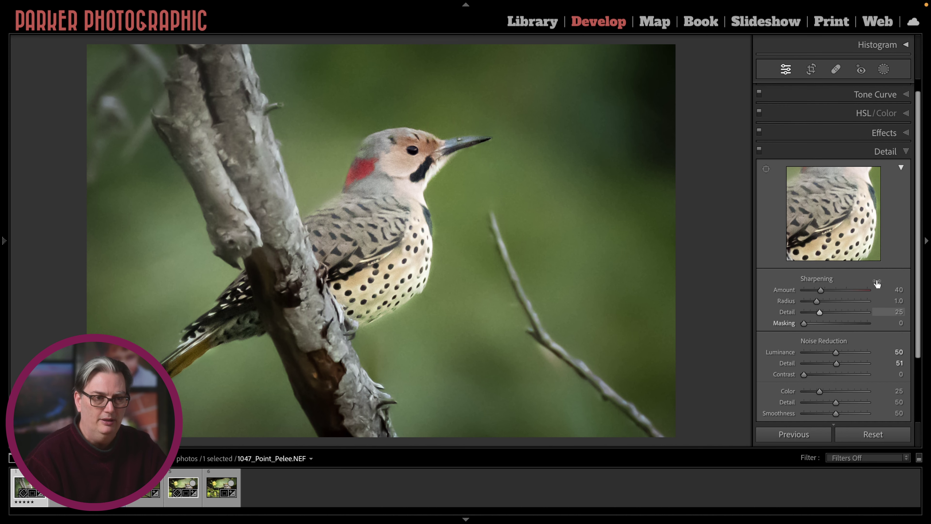
drag(920, 278, 920, 293)
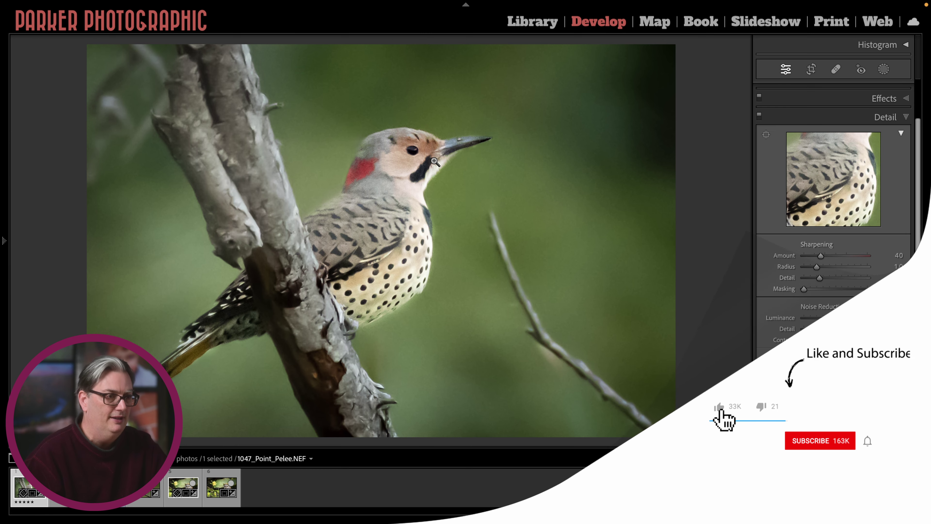
Magnify the woodpecker photo to 200% to inspect its noise and detail.
key(z)
mouse_move(3, 257)
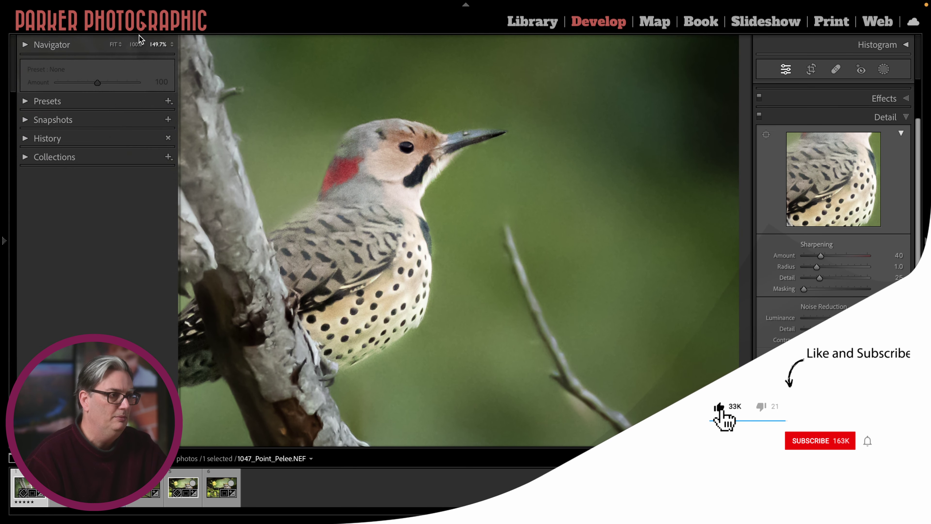
click(154, 44)
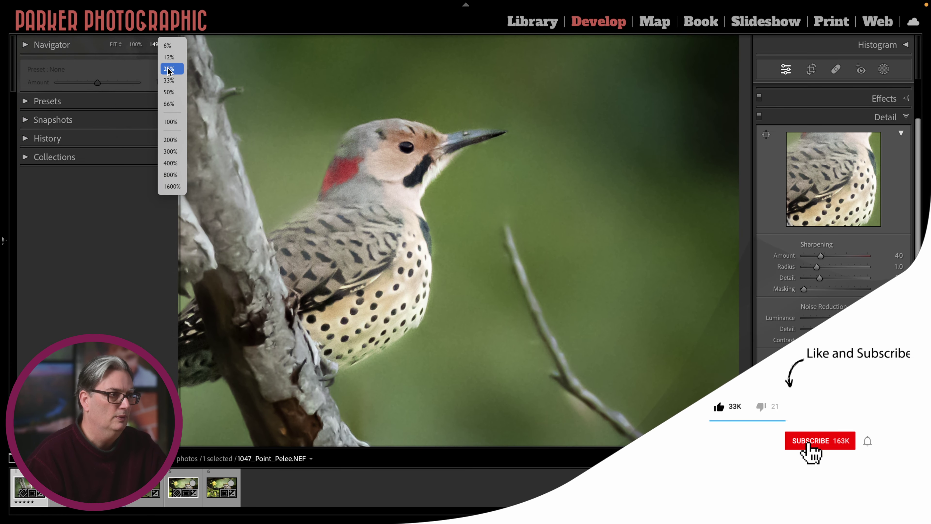
click(171, 140)
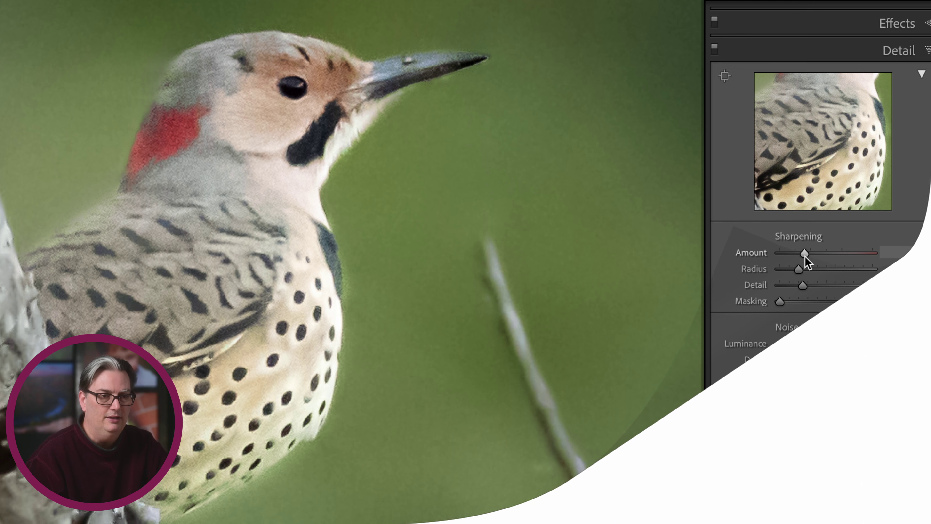
Try sharpening the woodpecker photo with Amount 89 and Masking 65, and reset both settings to their defaults.
mouse_move(804, 252)
mouse_down()
mouse_move(848, 254)
mouse_move(820, 254)
mouse_up()
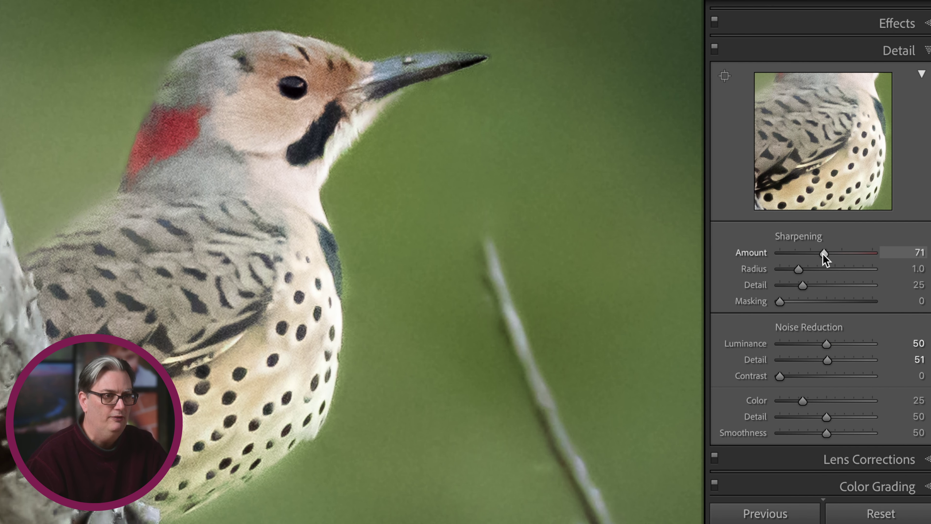
drag(822, 253, 834, 256)
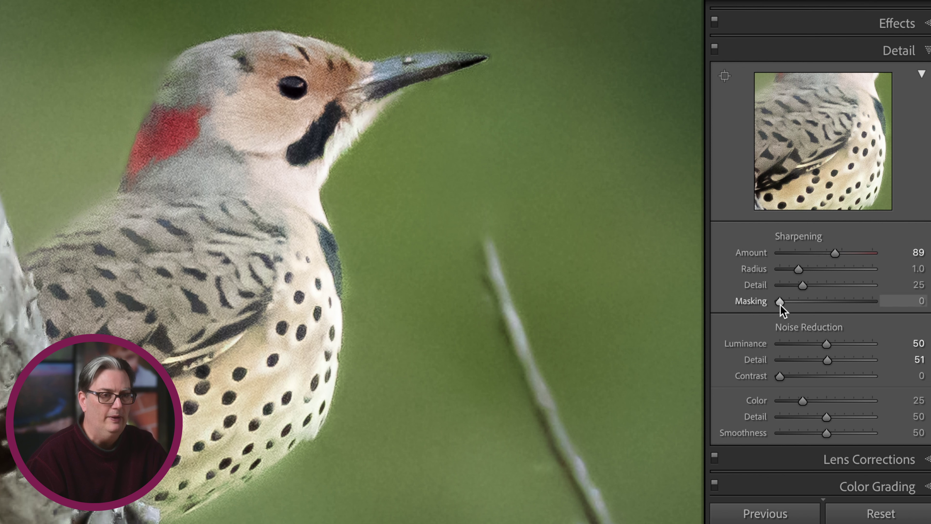
drag(781, 301, 830, 305)
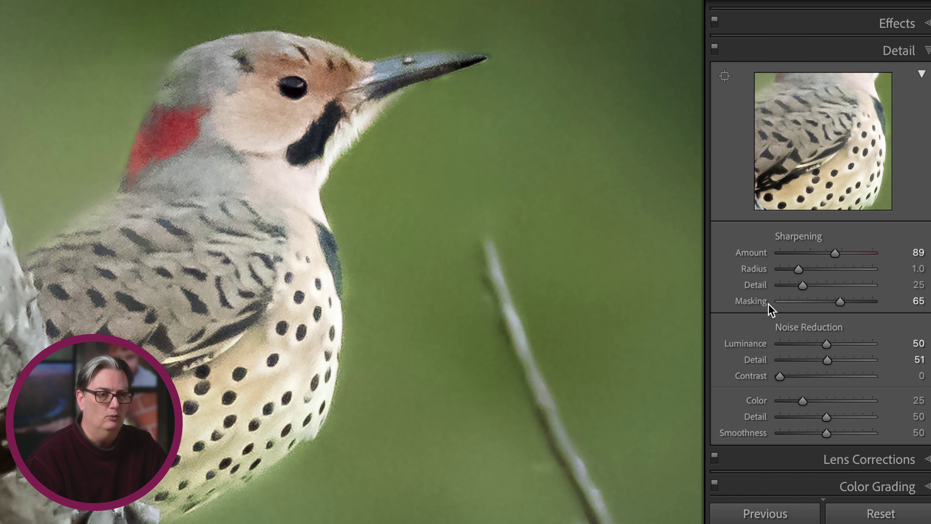
double_click(758, 301)
double_click(758, 258)
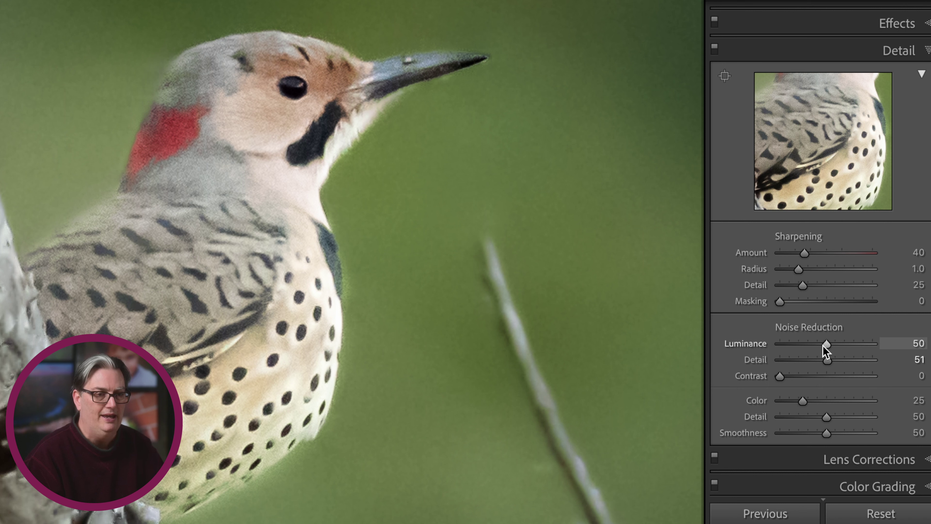
Try luminance noise reduction at 0 and at 100 on the woodpecker photo, and return it to 50.
drag(826, 344, 770, 347)
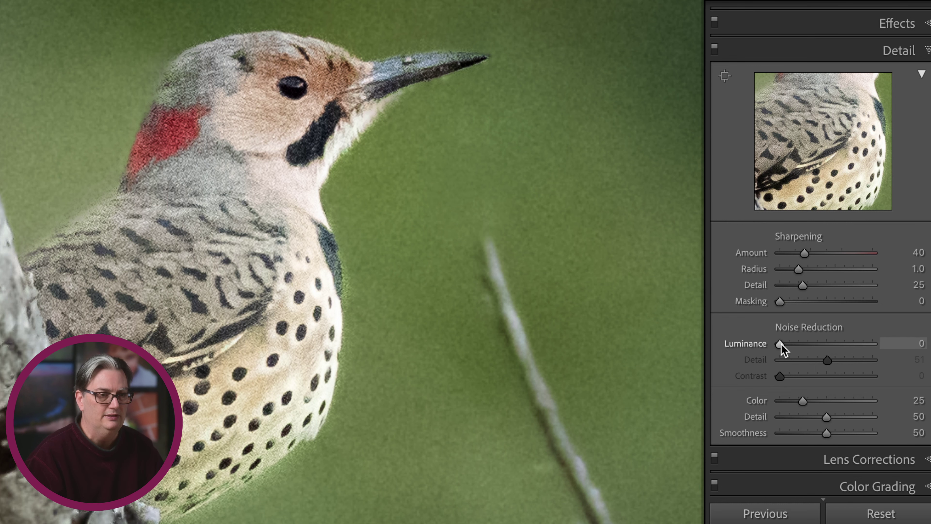
drag(781, 344, 875, 347)
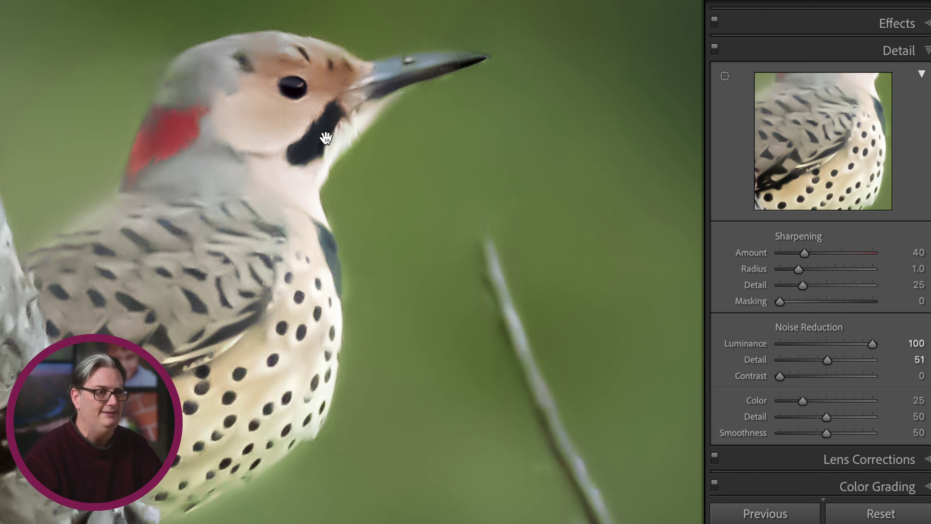
click(829, 344)
drag(828, 343, 826, 343)
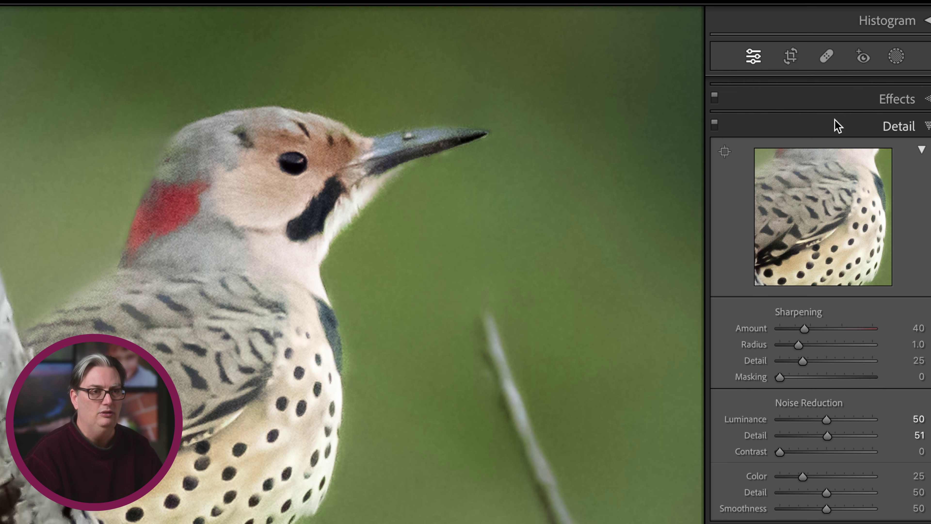
Examine the areas covered by the Woodpecker and Background masks and check the Background mask's Detail settings.
click(896, 16)
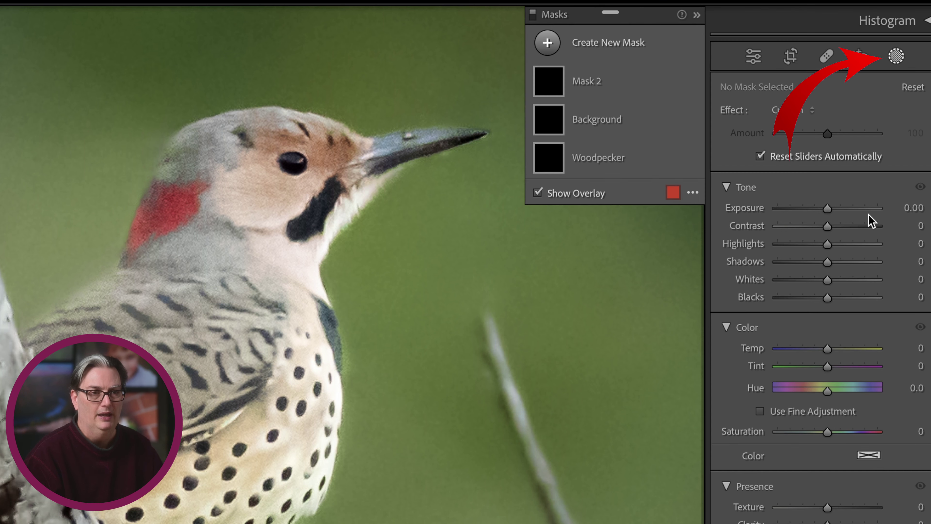
click(608, 157)
click(572, 270)
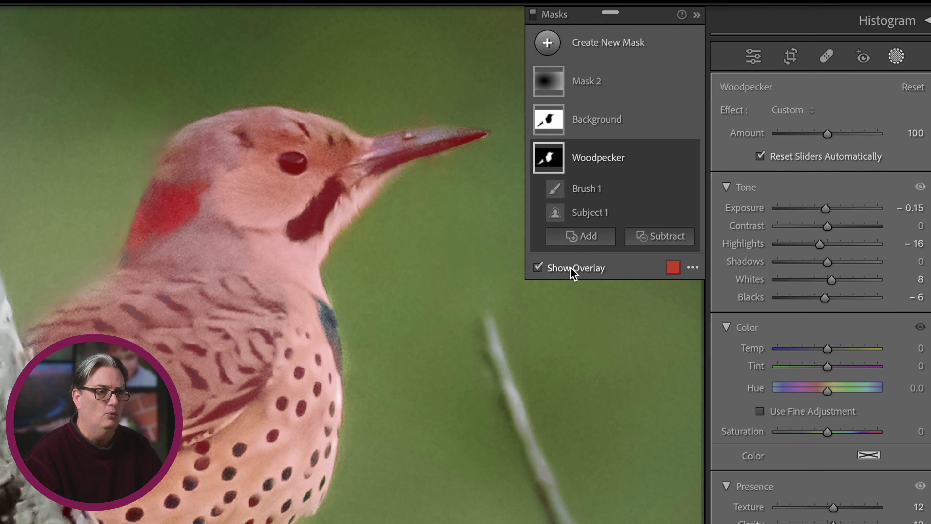
click(623, 121)
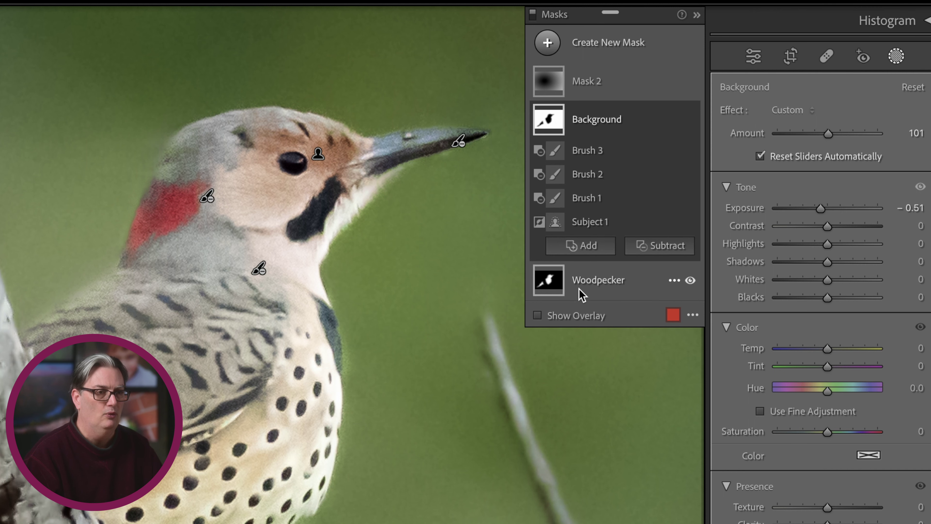
click(584, 315)
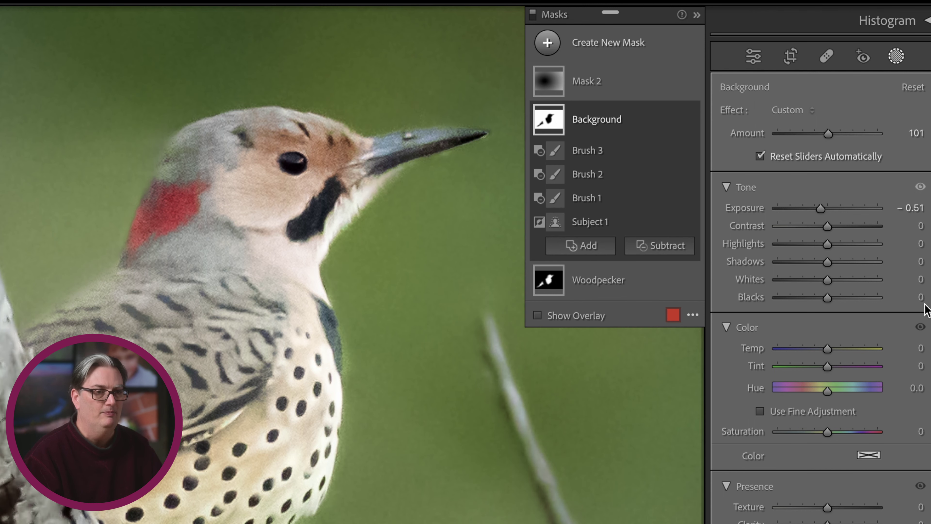
scroll(824, 293, down, 8)
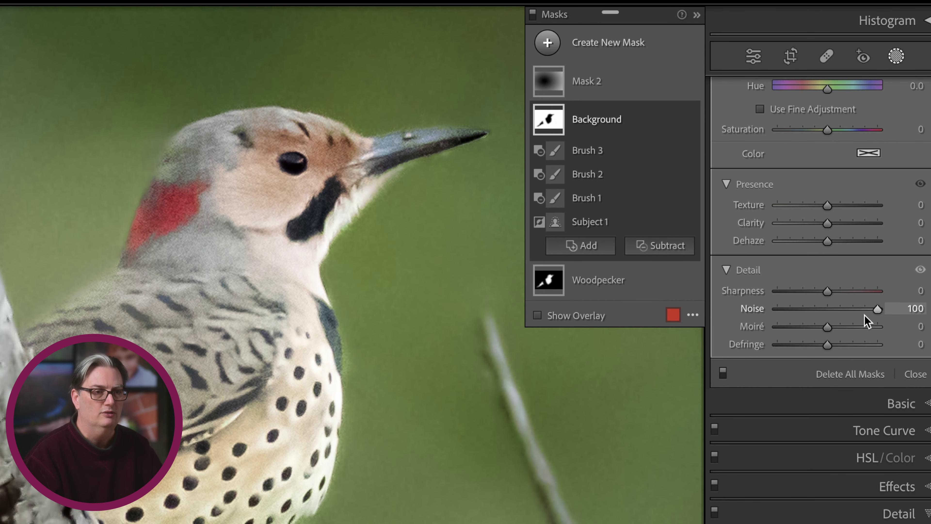
Check the Background mask's noise reduction at 100 and compare the photo with the mask's Detail adjustments off and on.
drag(864, 314, 890, 316)
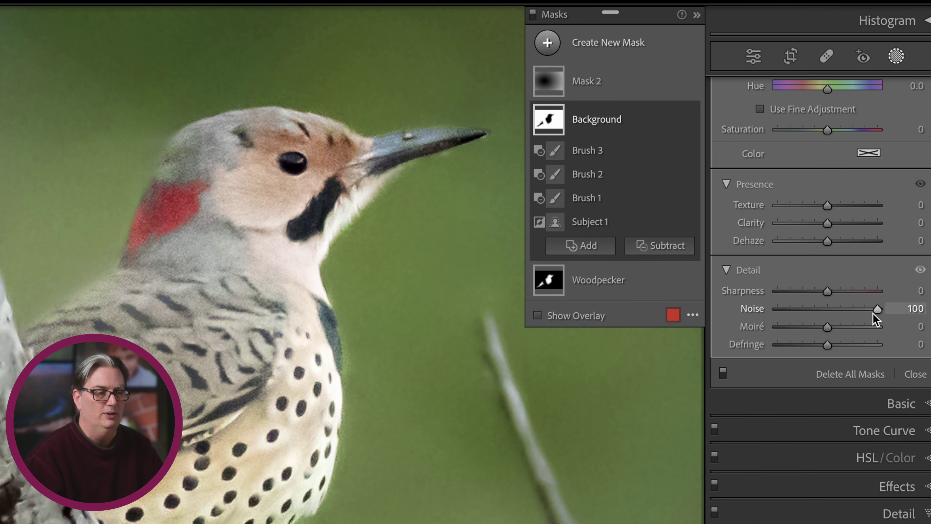
click(920, 270)
click(920, 270)
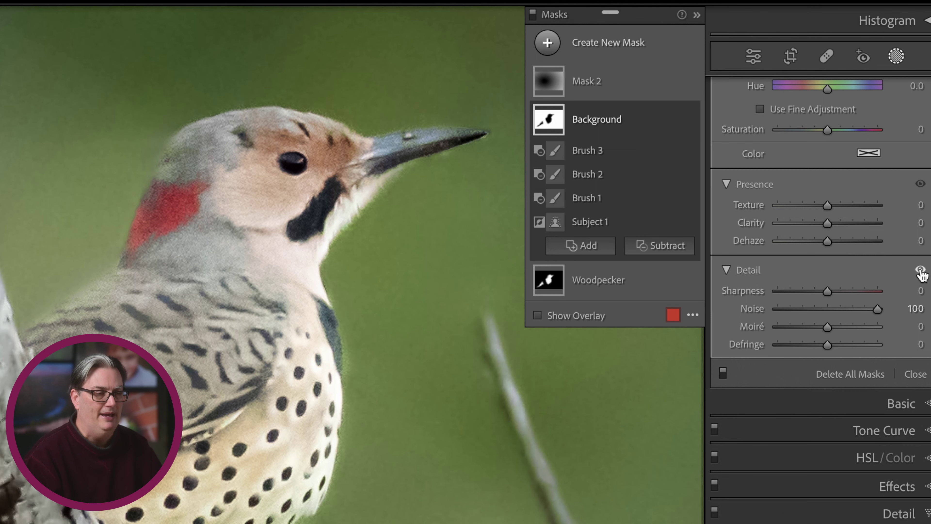
Check the Woodpecker mask's noise reduction, and examine the cleaner processed version of the woodpecker photo up close and zoomed out.
click(608, 283)
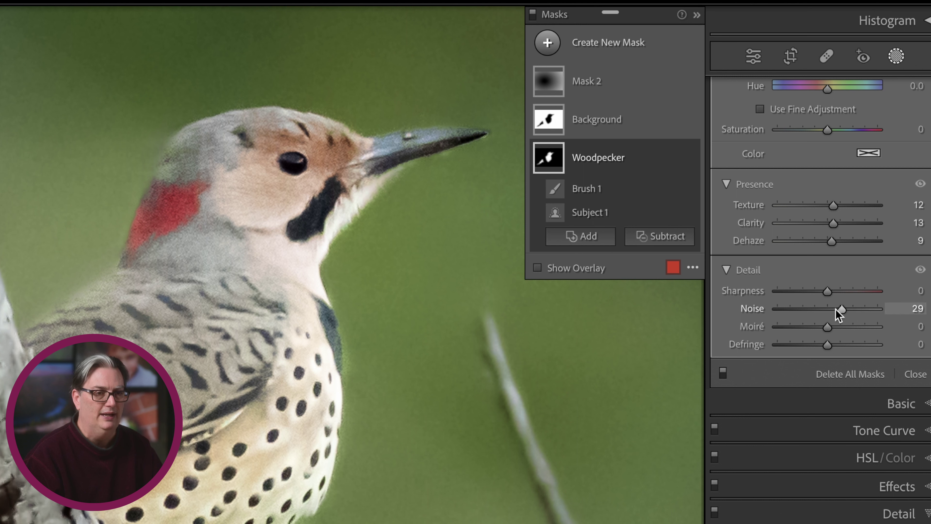
mouse_move(840, 309)
mouse_down()
mouse_move(875, 311)
mouse_move(841, 313)
mouse_up()
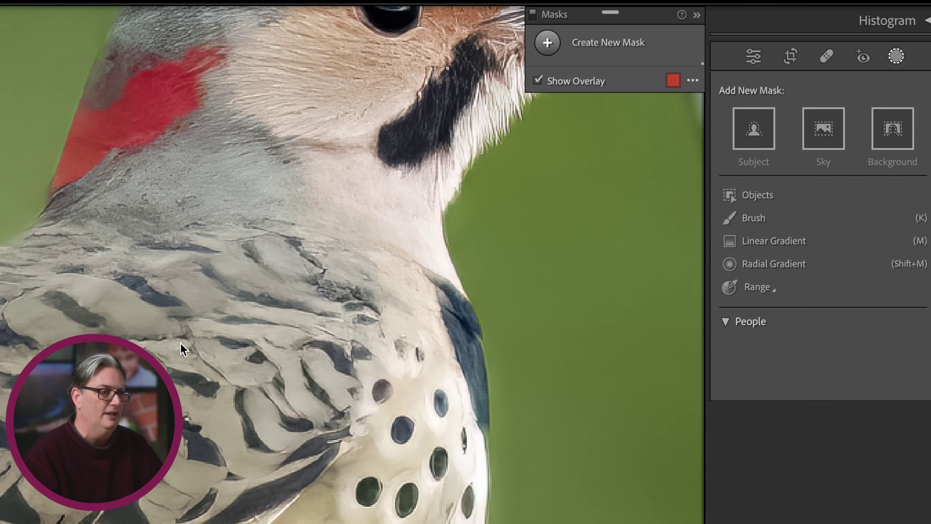
click(262, 327)
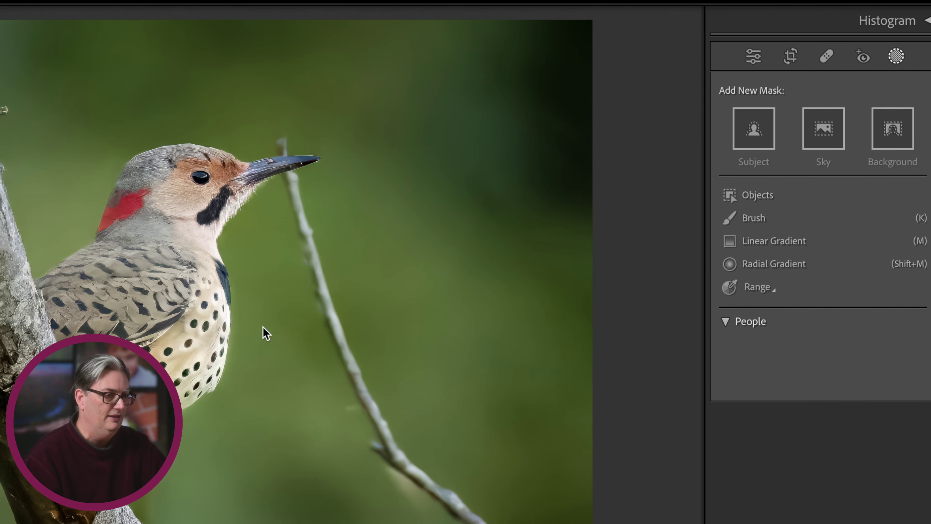
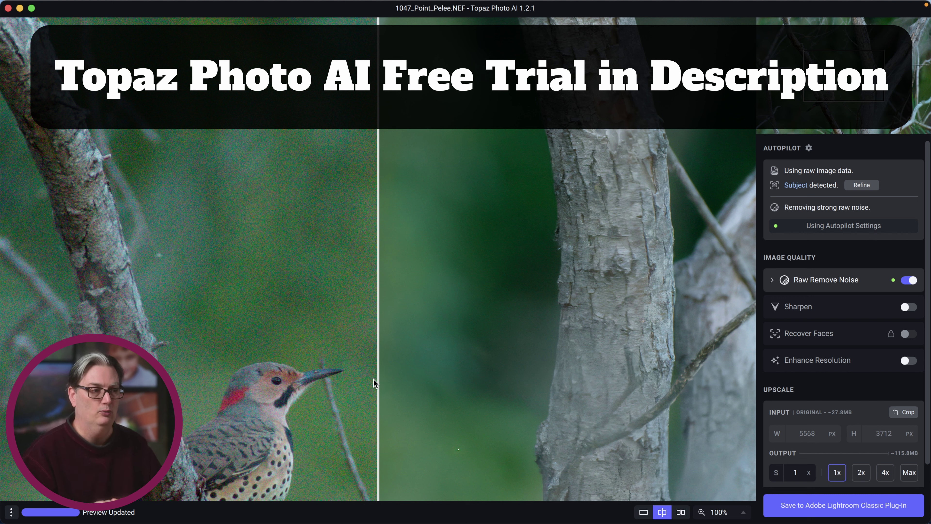
In Topaz Photo AI, compare the original and noise-reduced woodpecker across the split preview, first at 100% and then magnified further.
drag(318, 356, 486, 152)
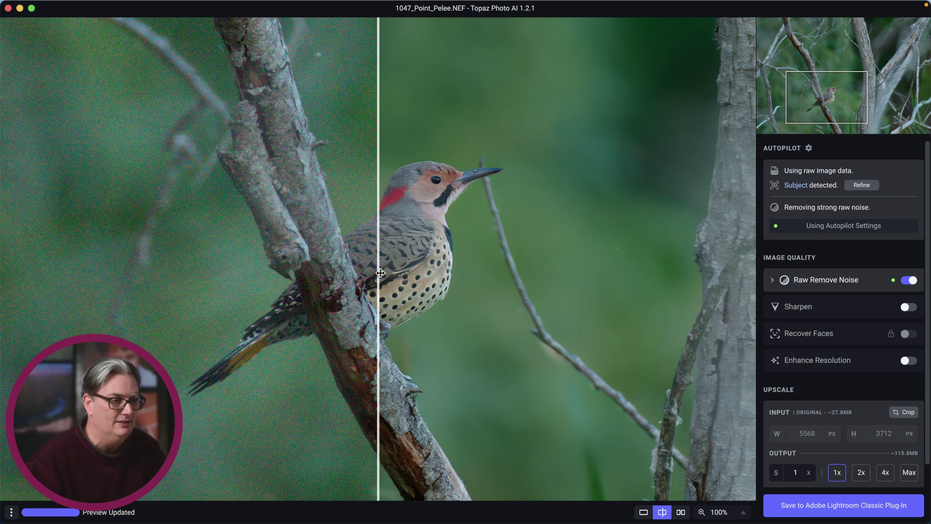
drag(378, 273, 340, 264)
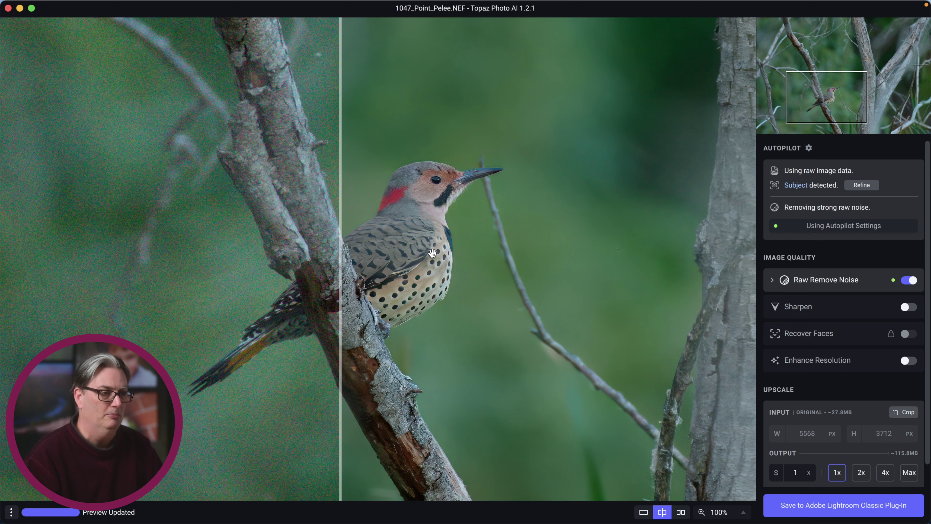
key(super+equal)
drag(428, 187, 426, 248)
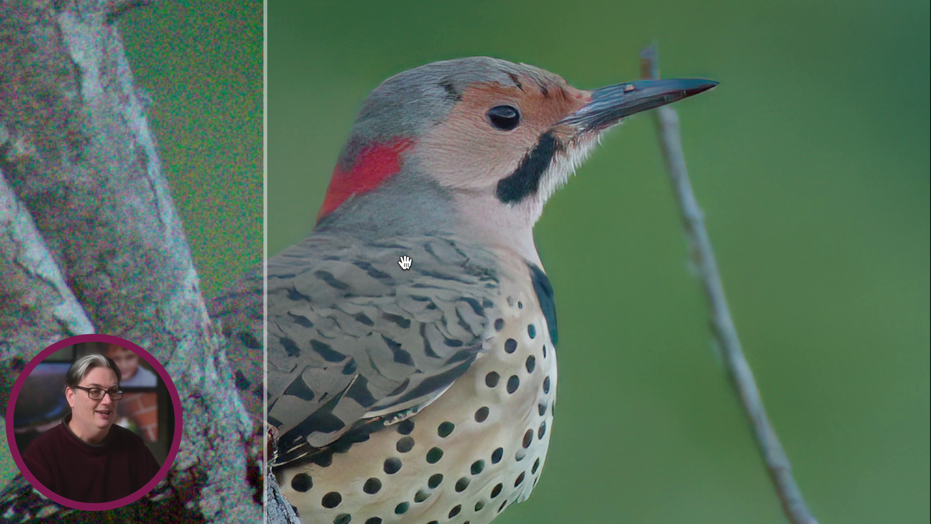
drag(254, 298, 337, 258)
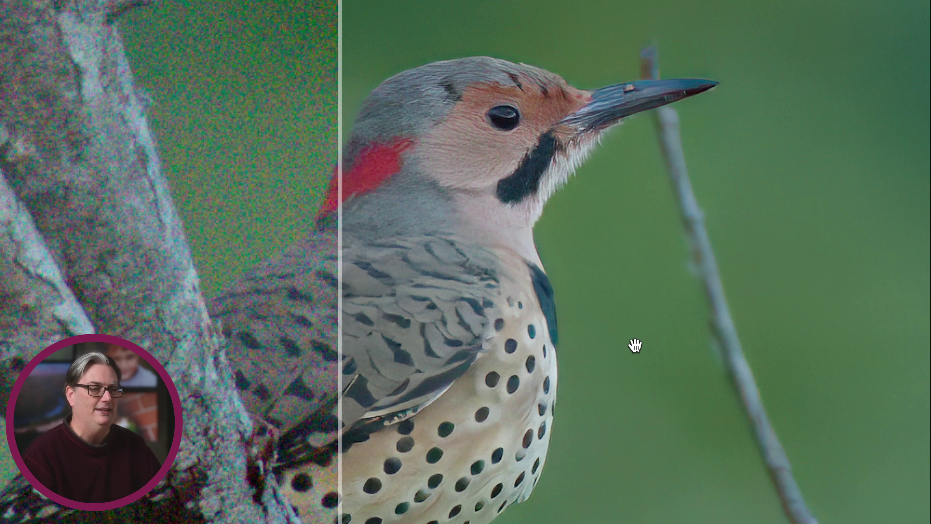